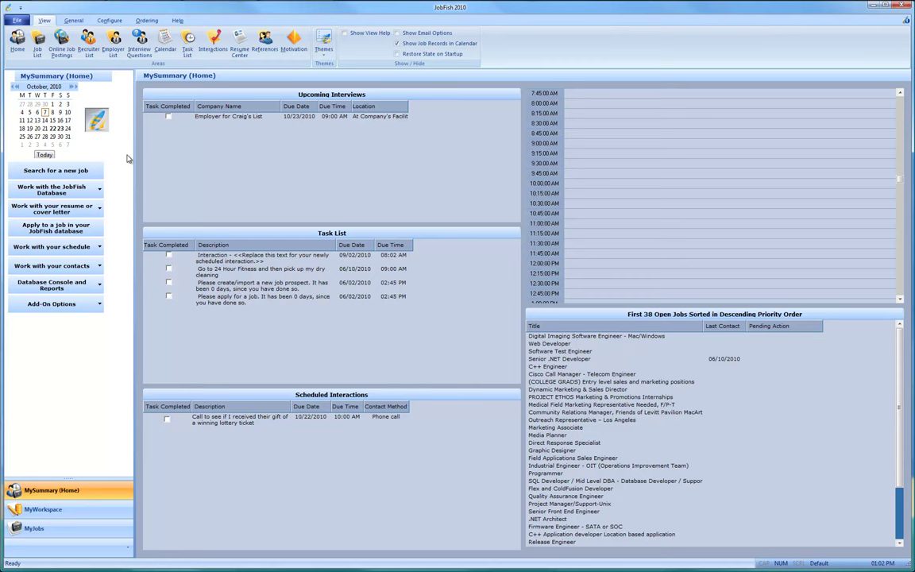
# - Open the Presentation Package Wizard from the resume and cover letter tasks
pyautogui.click(100, 208)
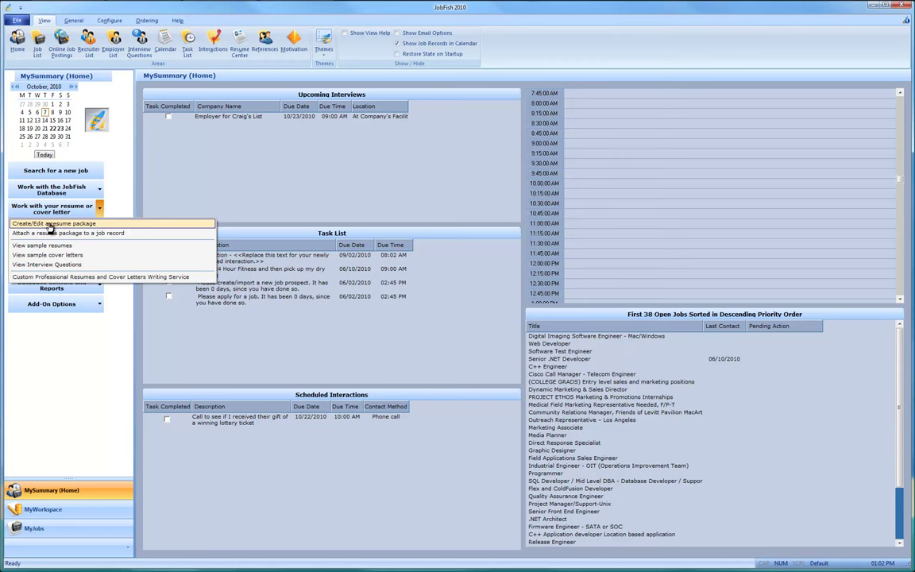
pyautogui.click(38, 227)
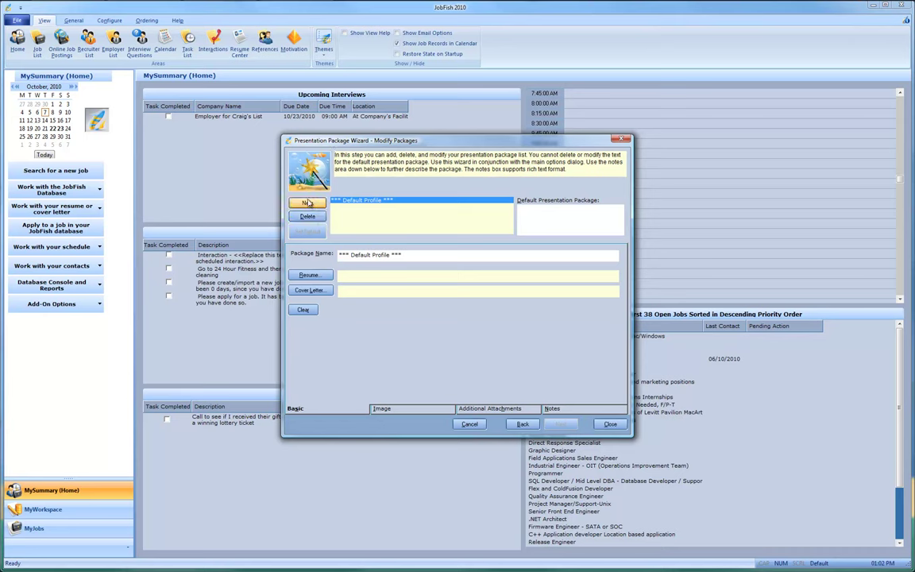
# - Add two new resume packages named 'Marketing' and 'Office Manager'
pyautogui.click(308, 203)
pyautogui.click(308, 204)
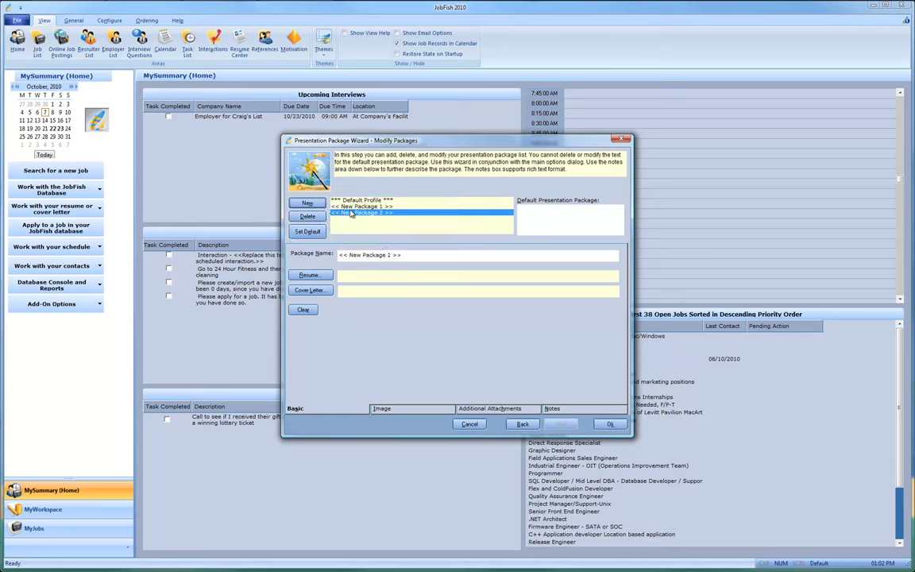
pyautogui.press('Tab')
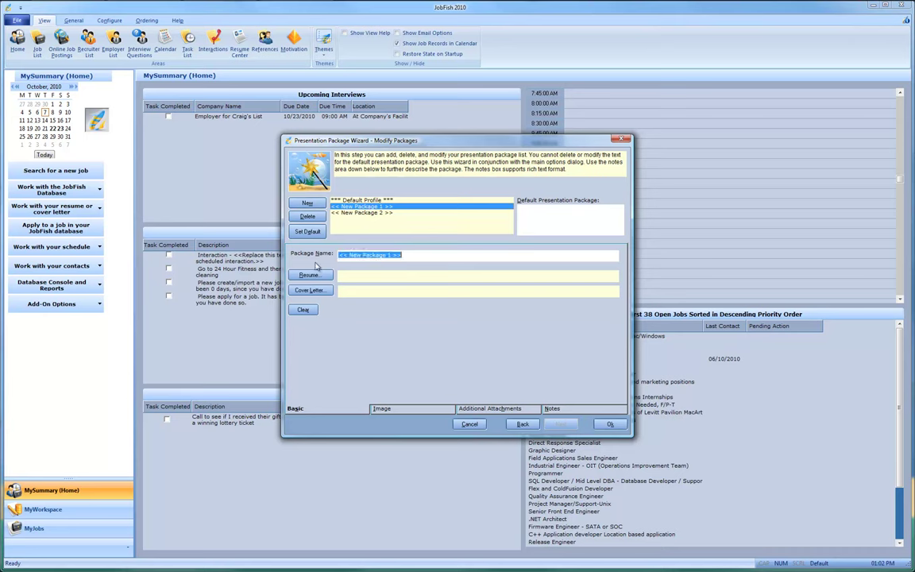
pyautogui.write('Marketing')
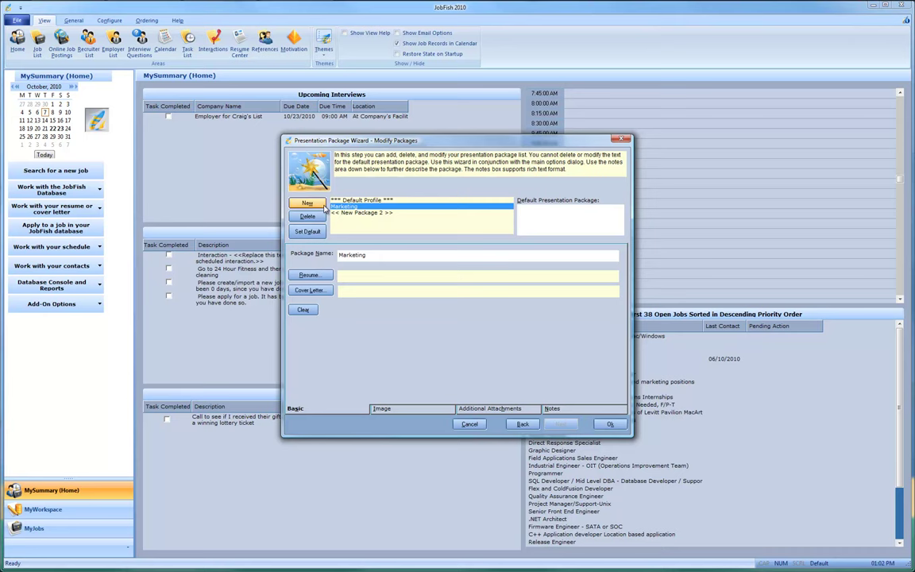
pyautogui.click(342, 213)
pyautogui.moveTo(402, 255); pyautogui.dragTo(336, 255)
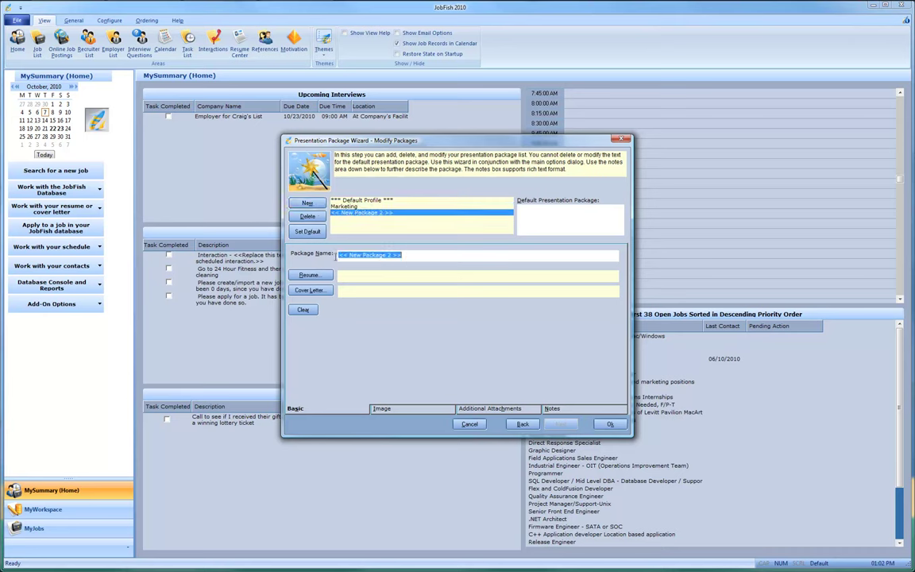
pyautogui.write('Office ')
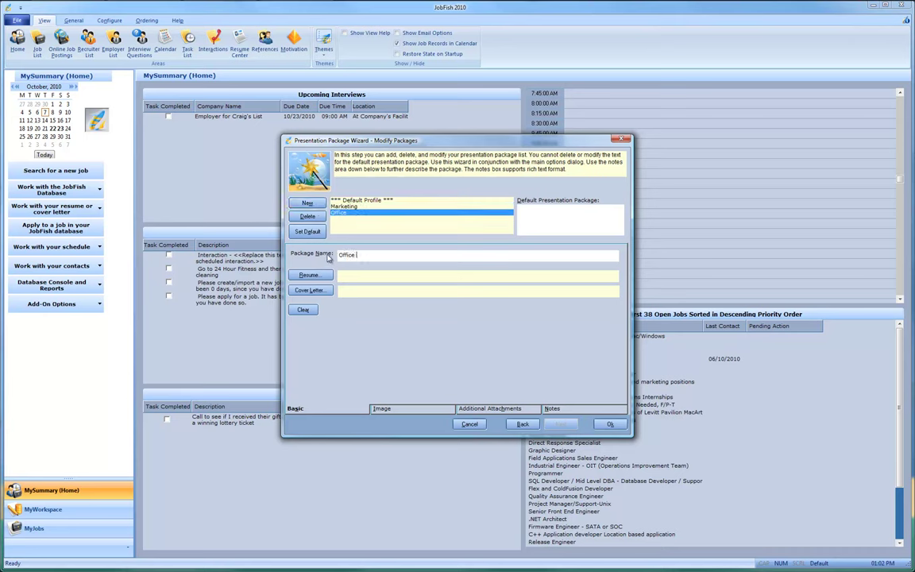
pyautogui.write('Manager')
pyautogui.click(342, 205)
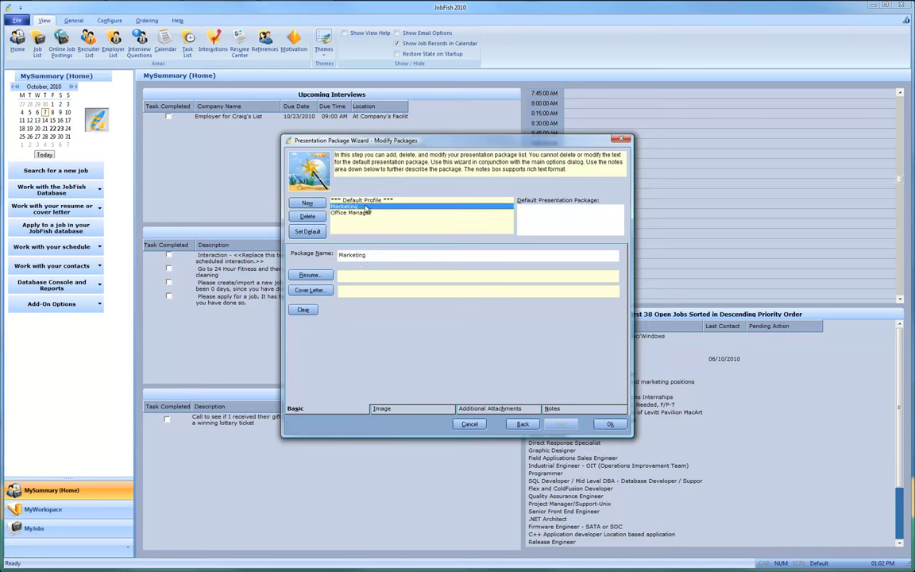
# - Attach the Marketing demo resume and cover letter to the Marketing package
pyautogui.click(312, 274)
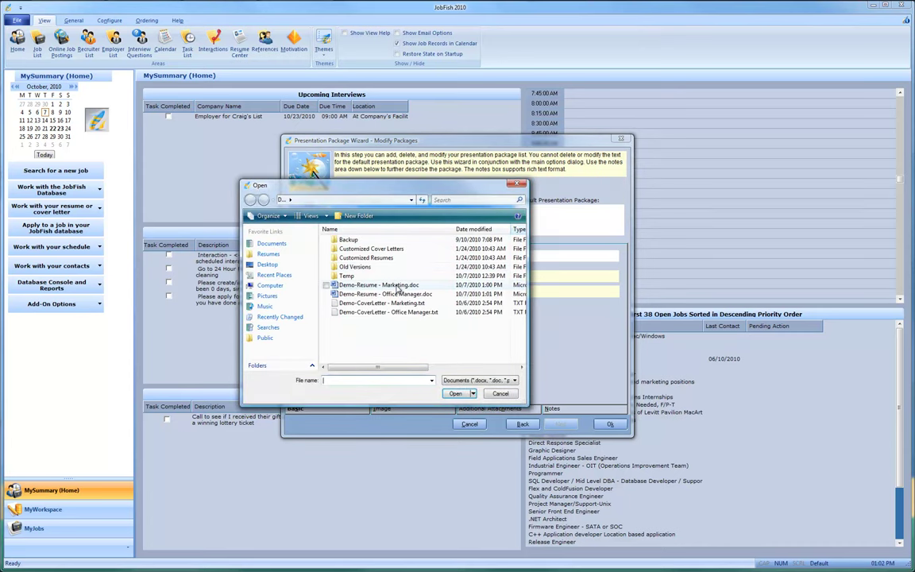
pyautogui.moveTo(410, 189)
pyautogui.mouseDown()
pyautogui.moveTo(439, 315)
pyautogui.moveTo(422, 209)
pyautogui.mouseUp()
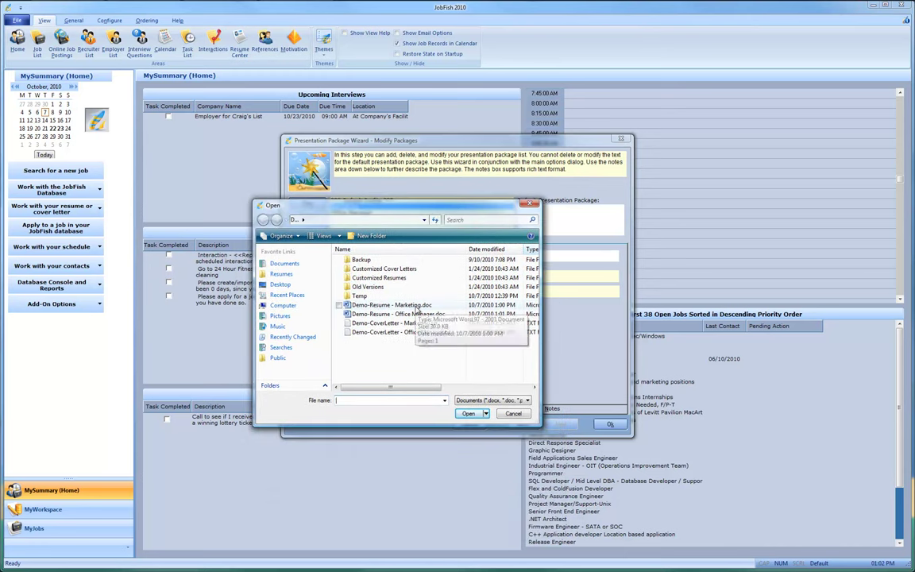
pyautogui.doubleClick(391, 305)
pyautogui.click(317, 290)
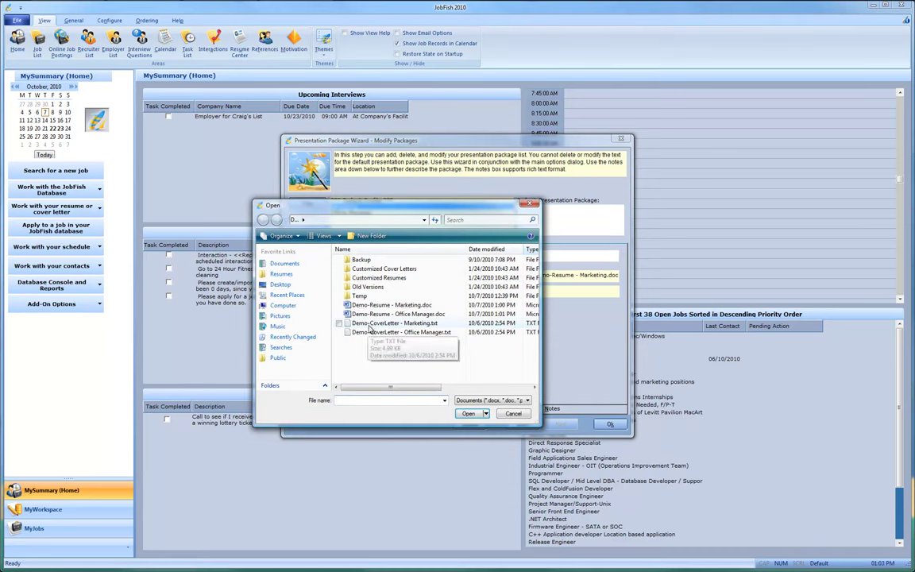
pyautogui.doubleClick(390, 323)
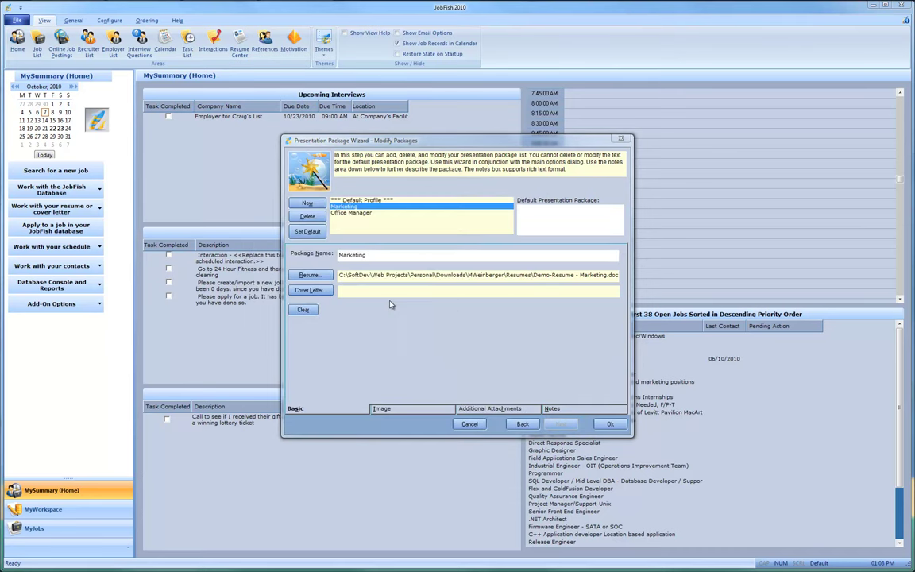
# - Attach the Office Manager demo resume and cover letter to the Office Manager package
pyautogui.click(360, 215)
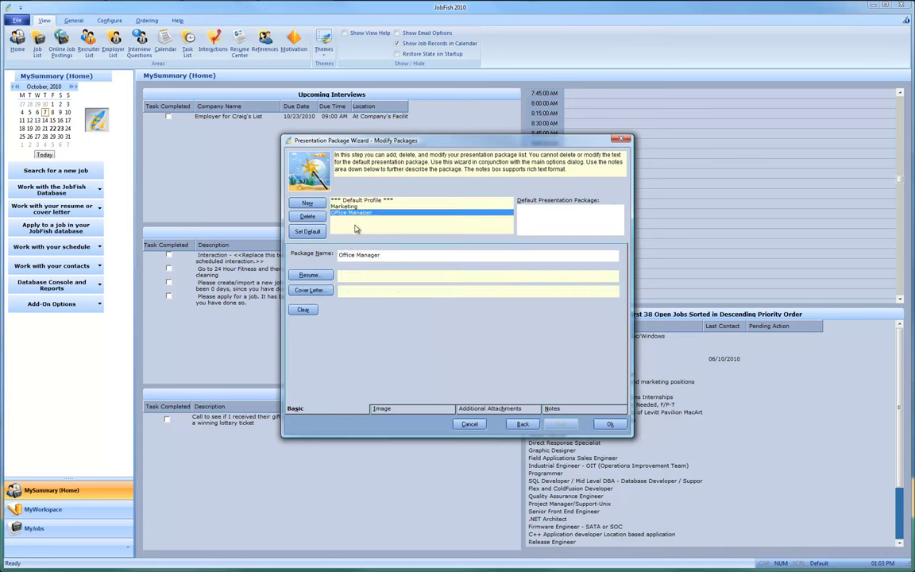
pyautogui.click(309, 275)
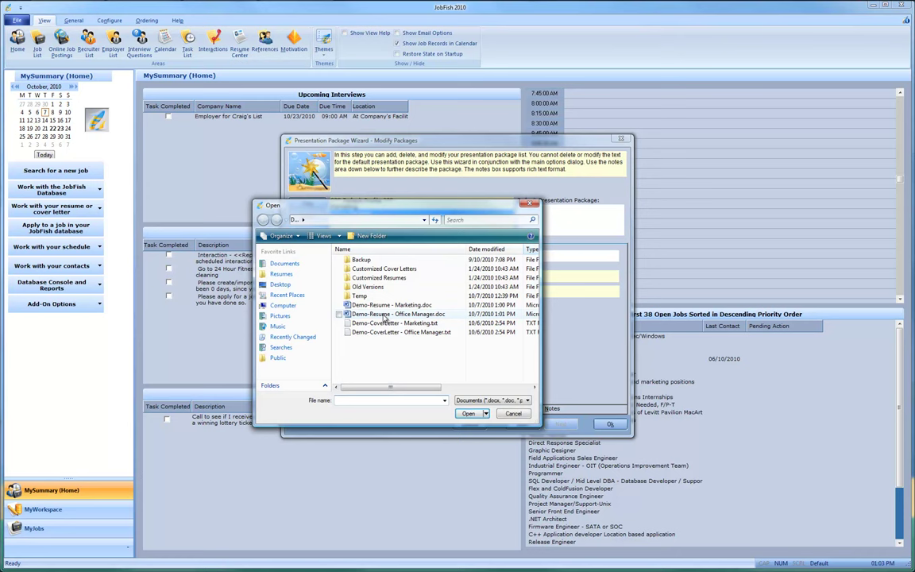
pyautogui.doubleClick(383, 316)
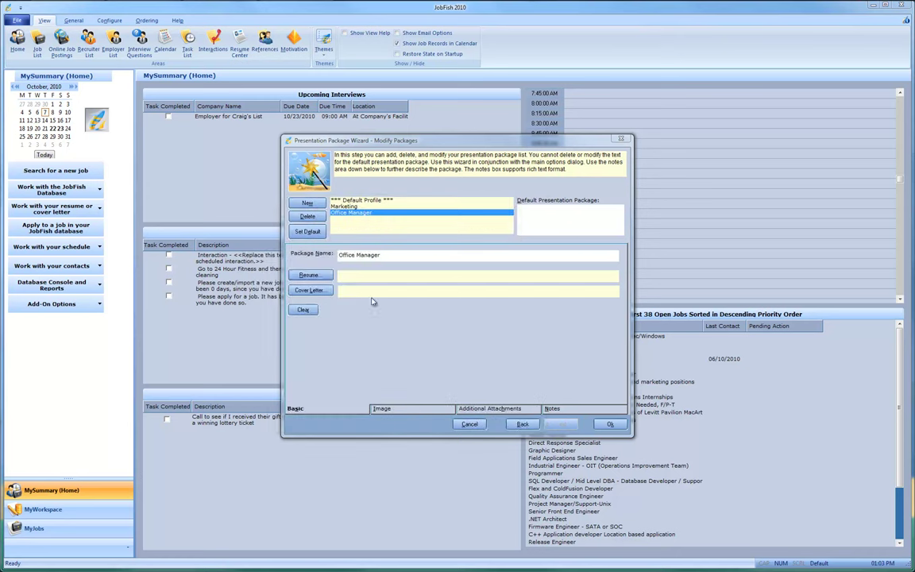
pyautogui.click(309, 290)
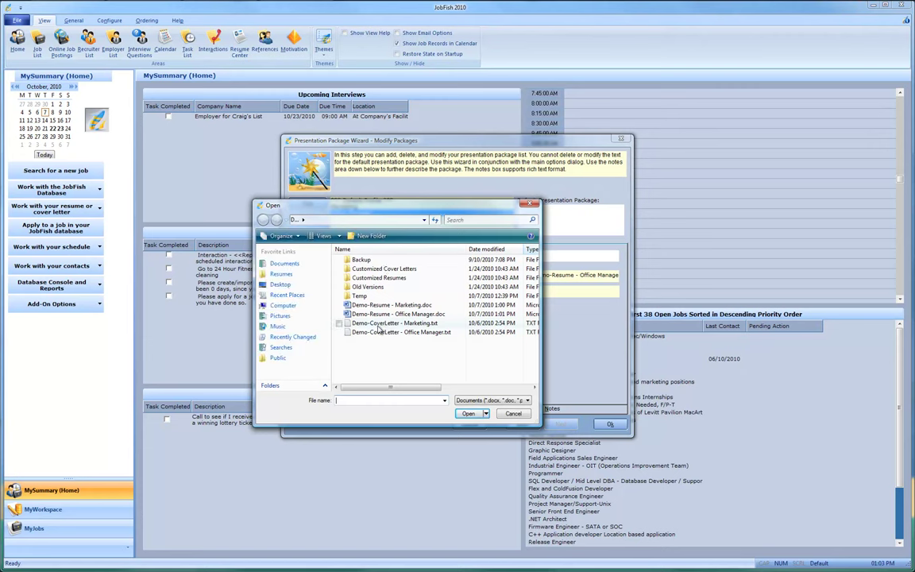
pyautogui.doubleClick(379, 332)
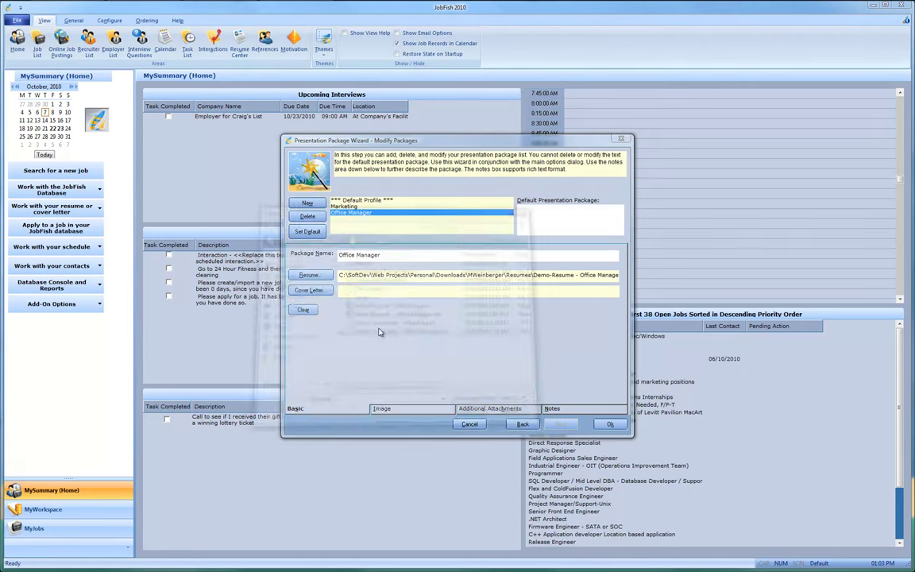
# - Review the Image, attachments and Notes tabs, then set Office Manager as default package
pyautogui.click(416, 410)
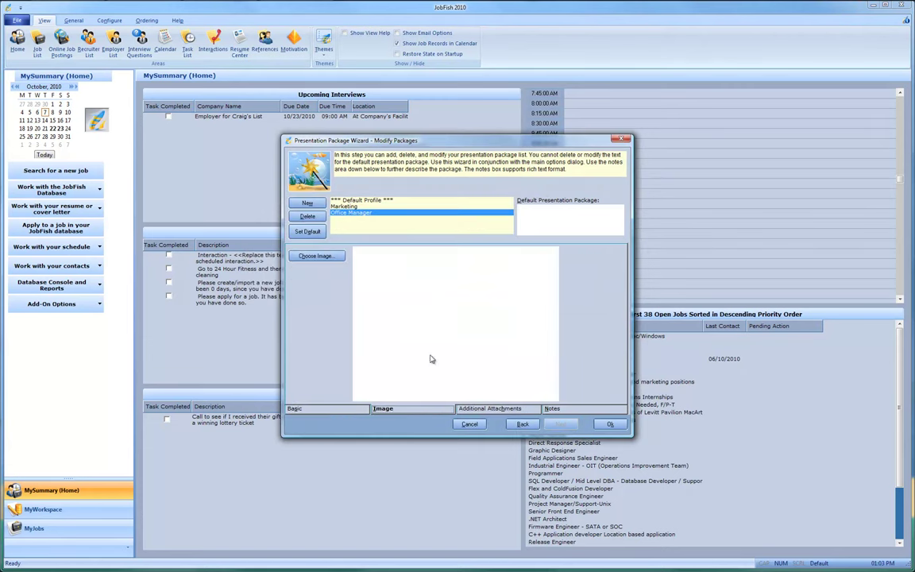
pyautogui.click(501, 409)
pyautogui.click(552, 409)
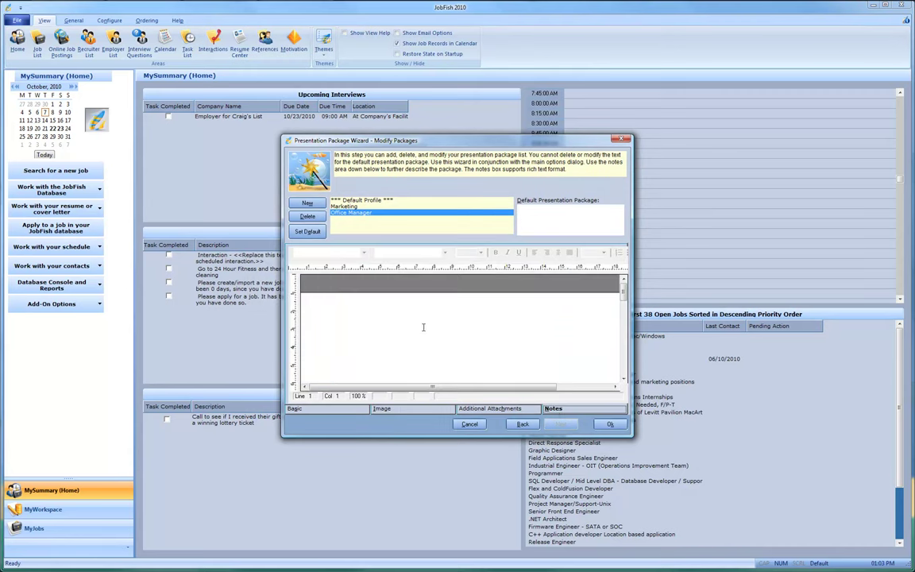
pyautogui.click(343, 404)
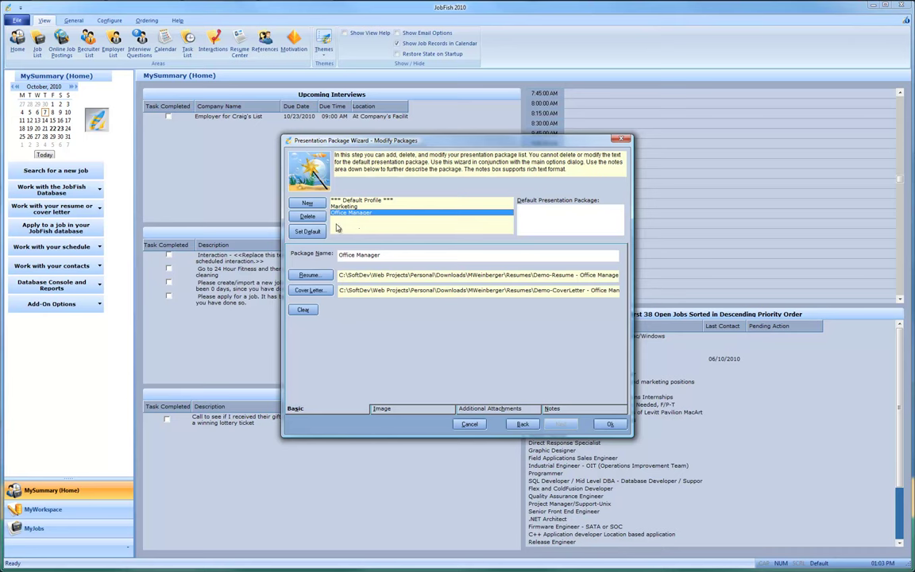
pyautogui.click(308, 232)
# - Close the wizard and preview the Marketing and Office Manager resumes in the Resume Center
pyautogui.click(611, 425)
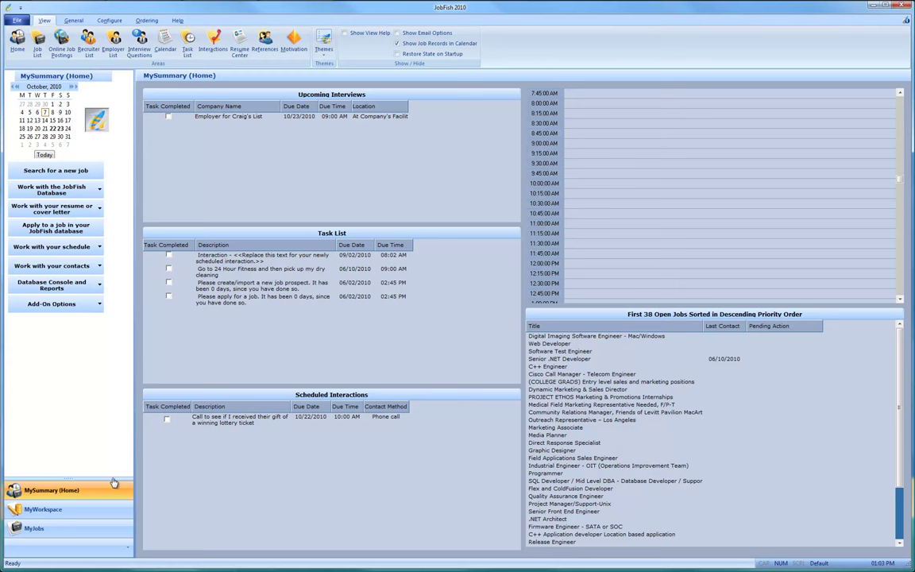
pyautogui.click(48, 515)
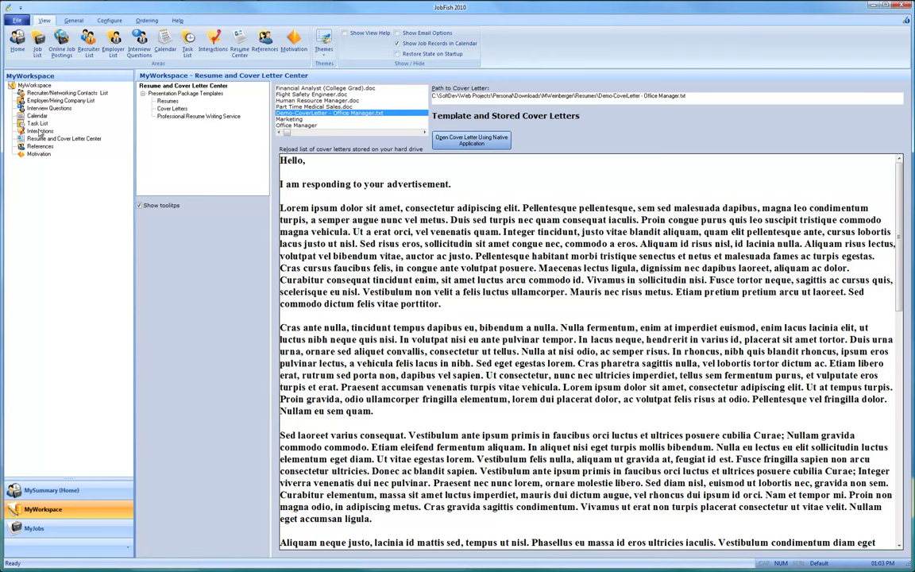
pyautogui.click(45, 138)
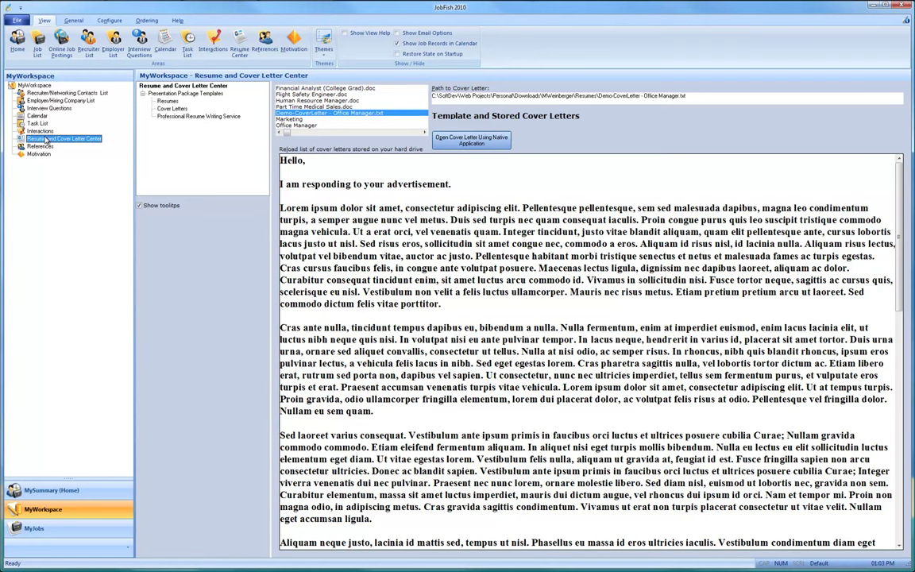
pyautogui.click(155, 100)
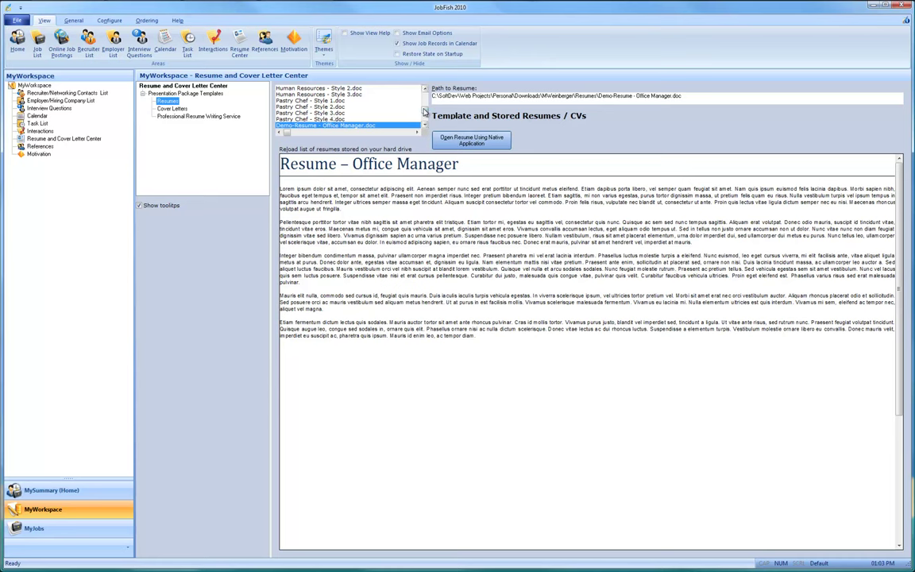
pyautogui.moveTo(424, 112); pyautogui.dragTo(424, 117)
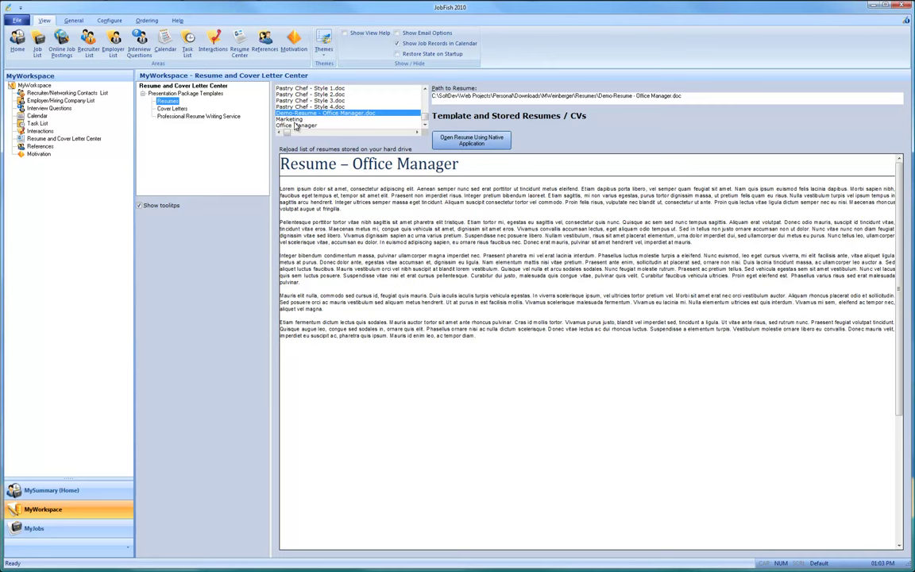
pyautogui.click(294, 120)
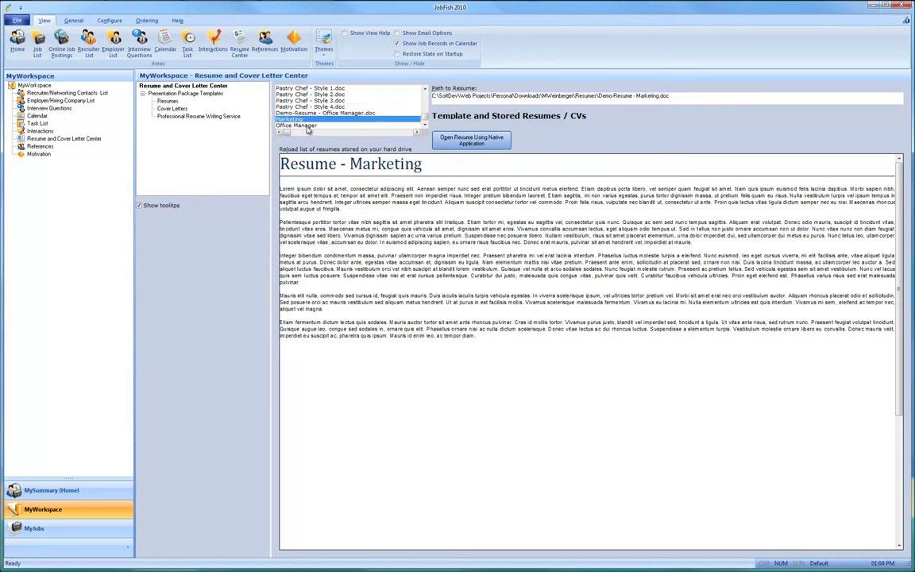
pyautogui.click(308, 126)
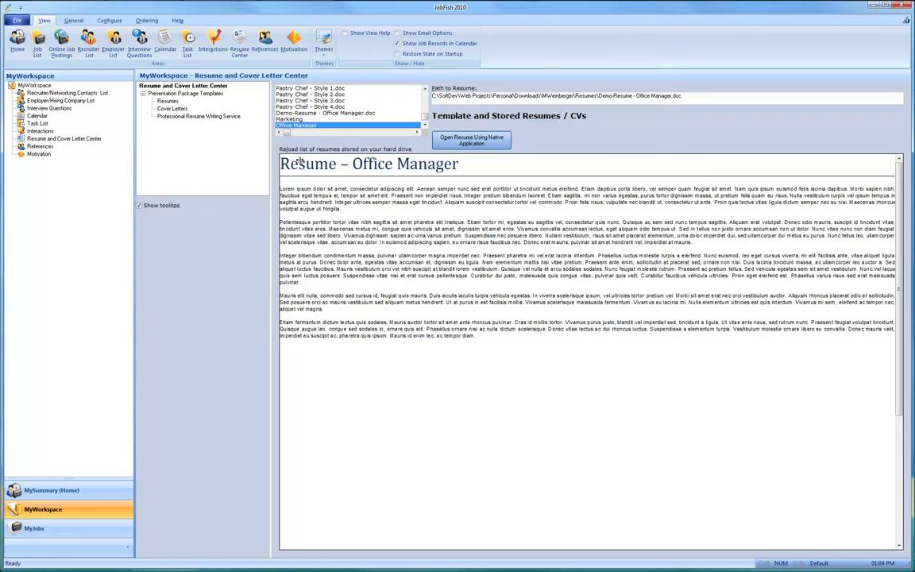
# - Show the Office Manager cover letter and open it in its native application
pyautogui.click(171, 108)
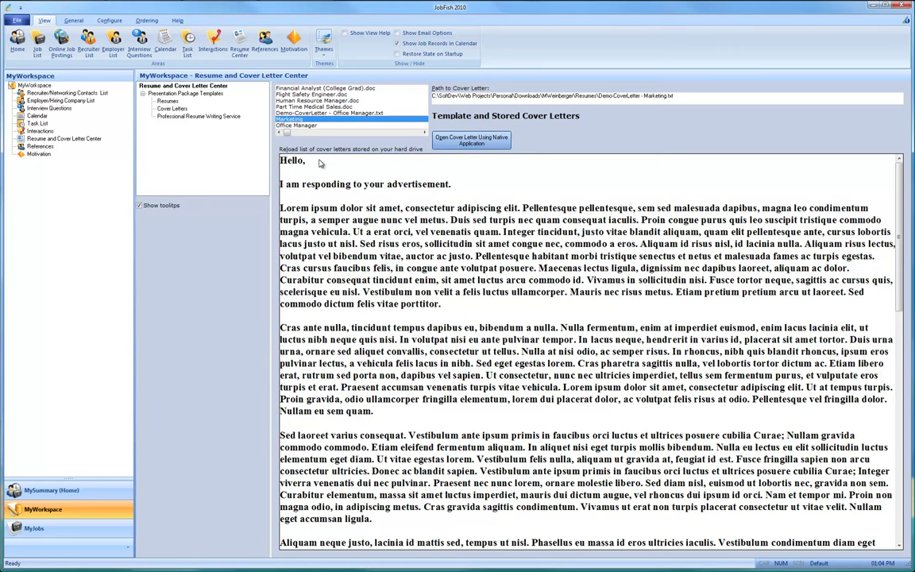
pyautogui.click(307, 126)
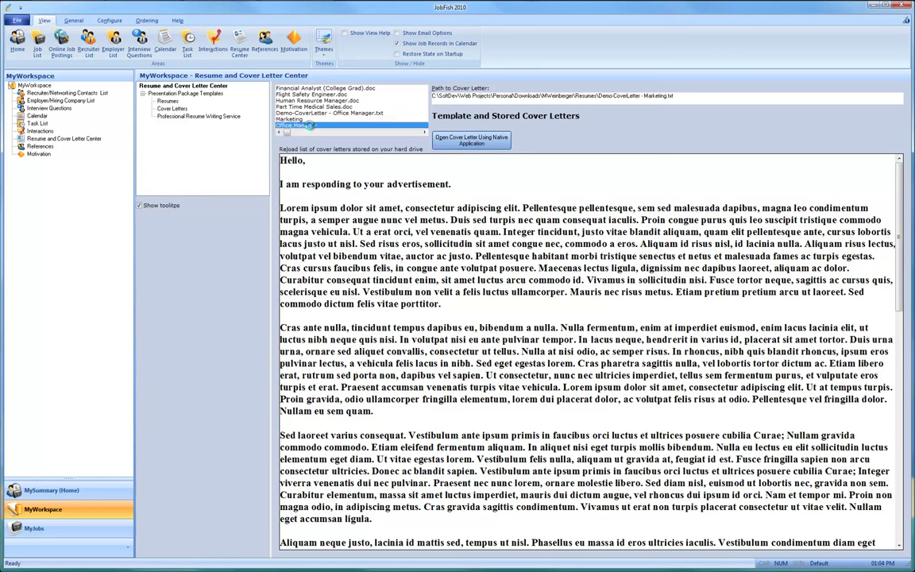
pyautogui.click(459, 143)
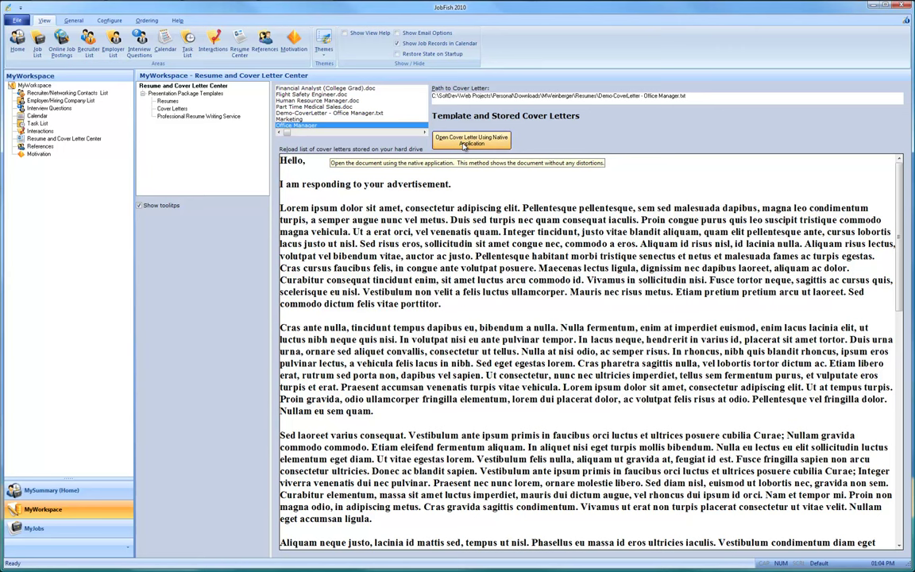
pyautogui.click(465, 143)
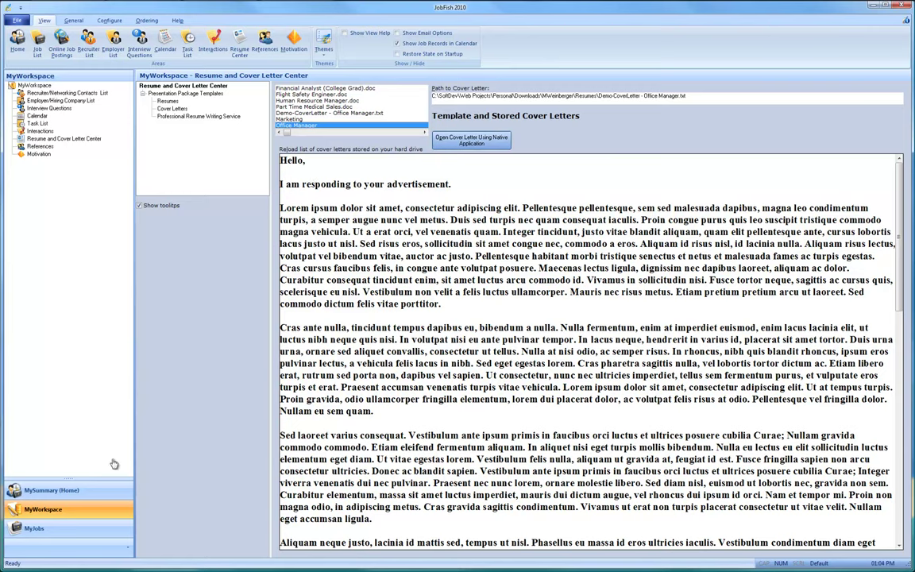
# - Return to MySummary and choose Craigslist.org as the job board in the Job Search Wizard
pyautogui.click(56, 509)
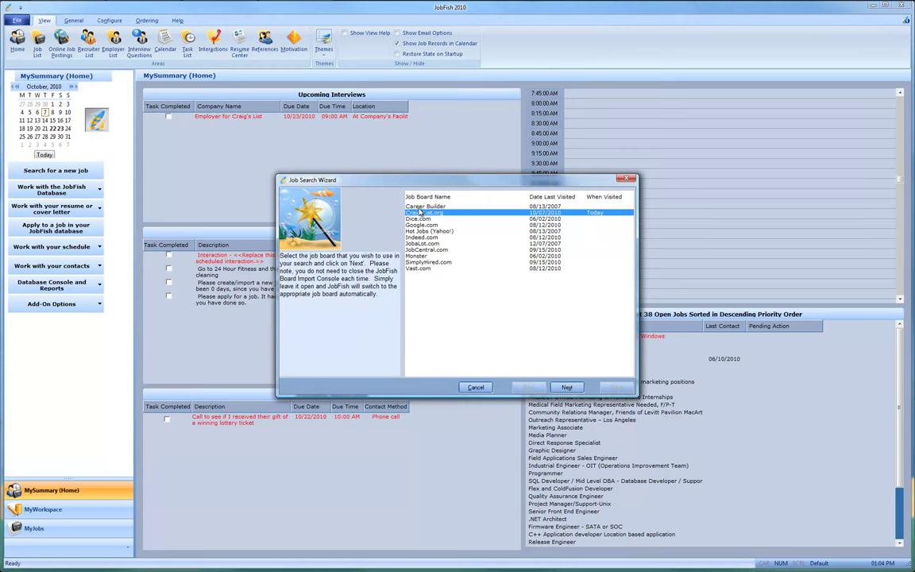
pyautogui.click(567, 387)
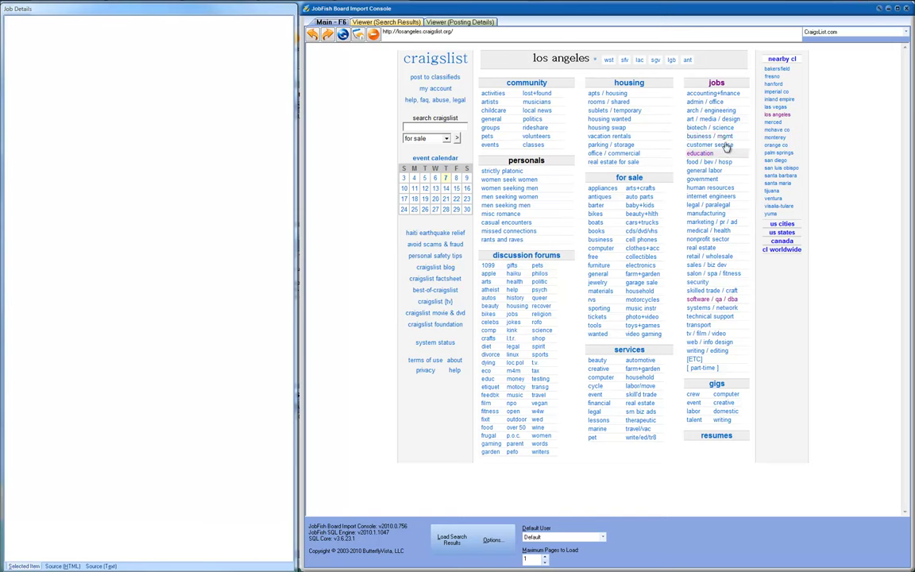
# - Load Los Angeles admin/office jobs as search results and view the Receptionist (Downtown LA) posting
pyautogui.click(717, 104)
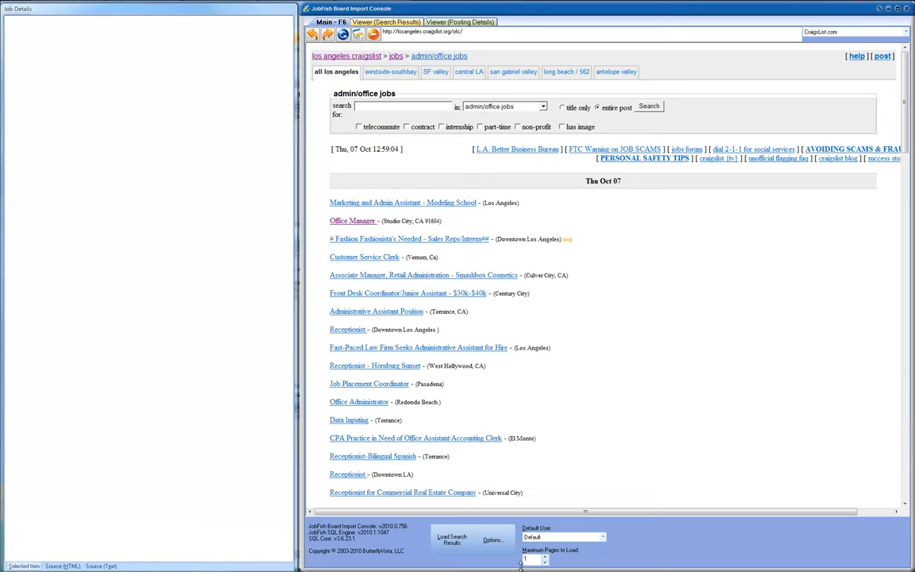
pyautogui.click(452, 538)
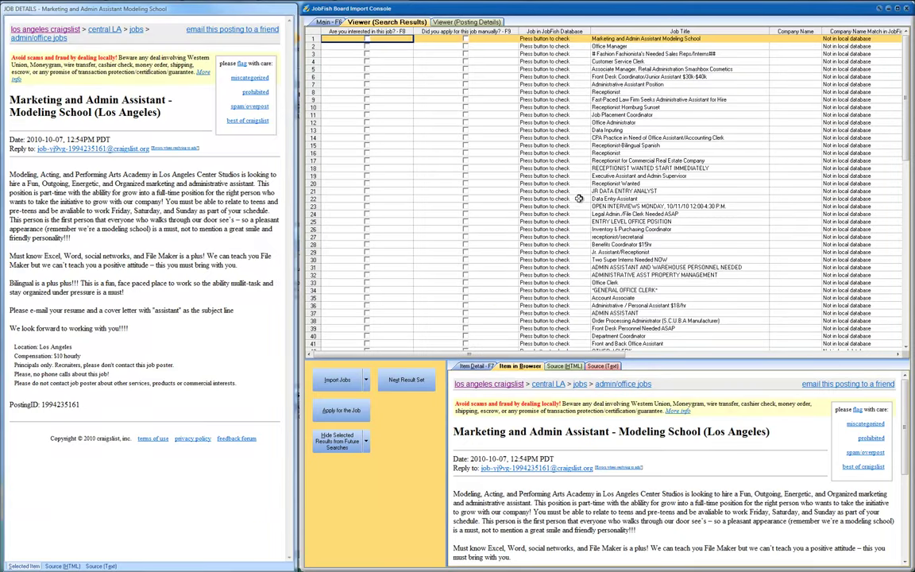
pyautogui.click(546, 191)
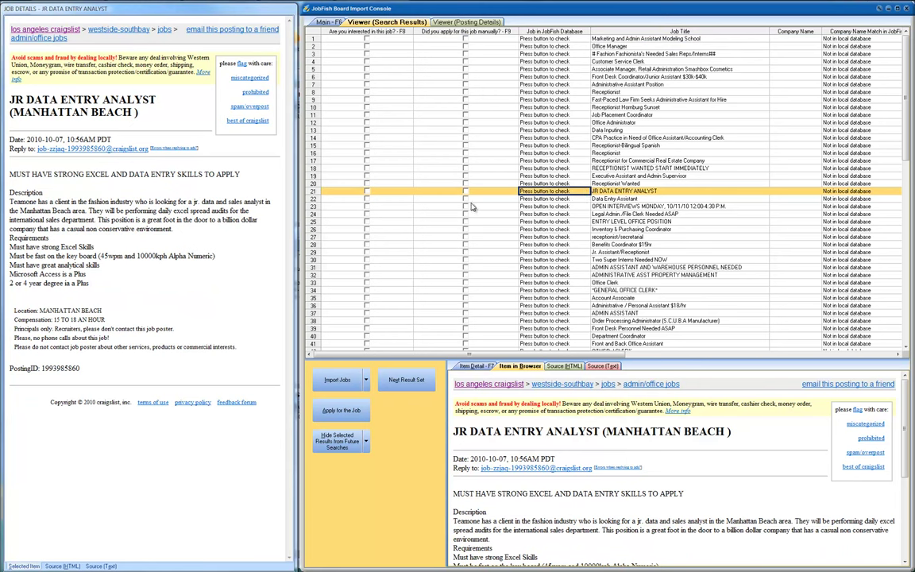
pyautogui.click(620, 152)
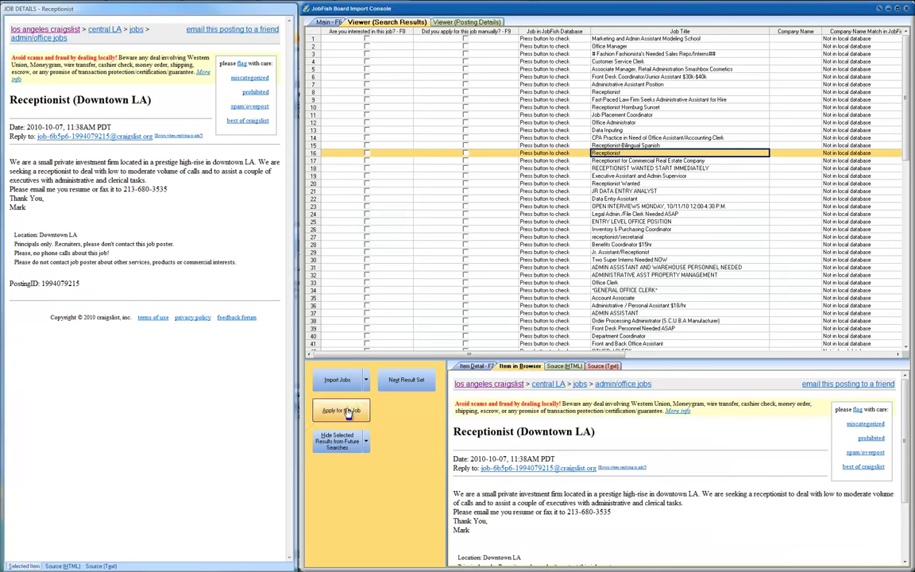
# - Start applying to the Receptionist job with the Office Manager presentation package
pyautogui.click(347, 412)
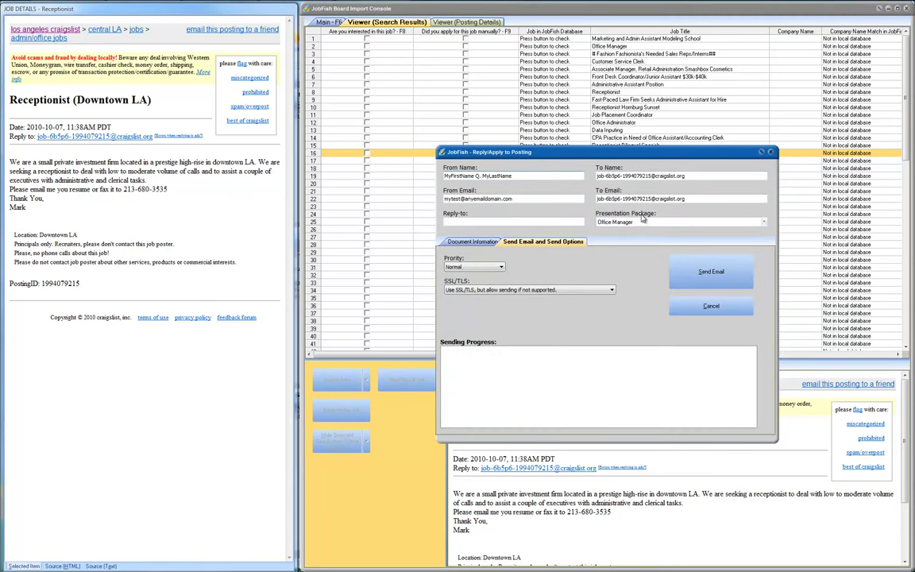
pyautogui.click(640, 224)
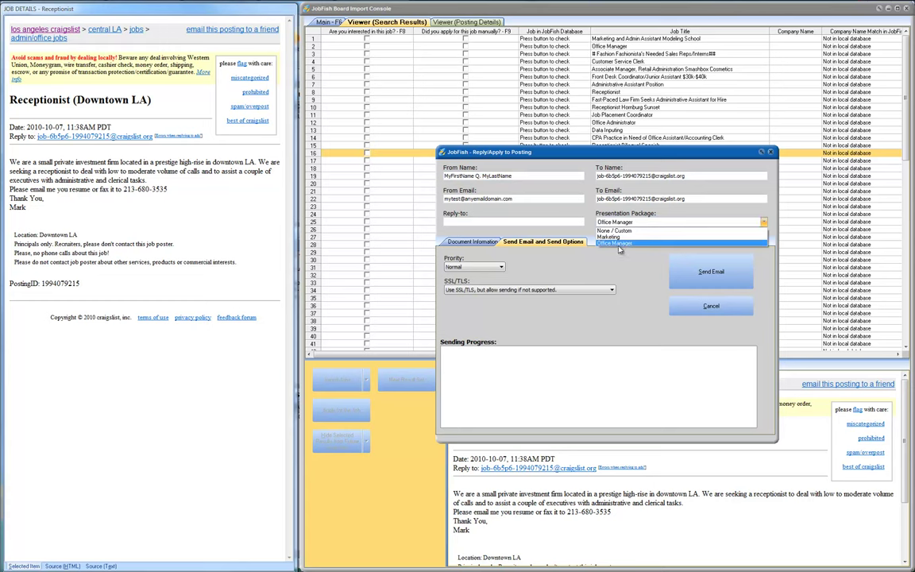
pyautogui.click(620, 244)
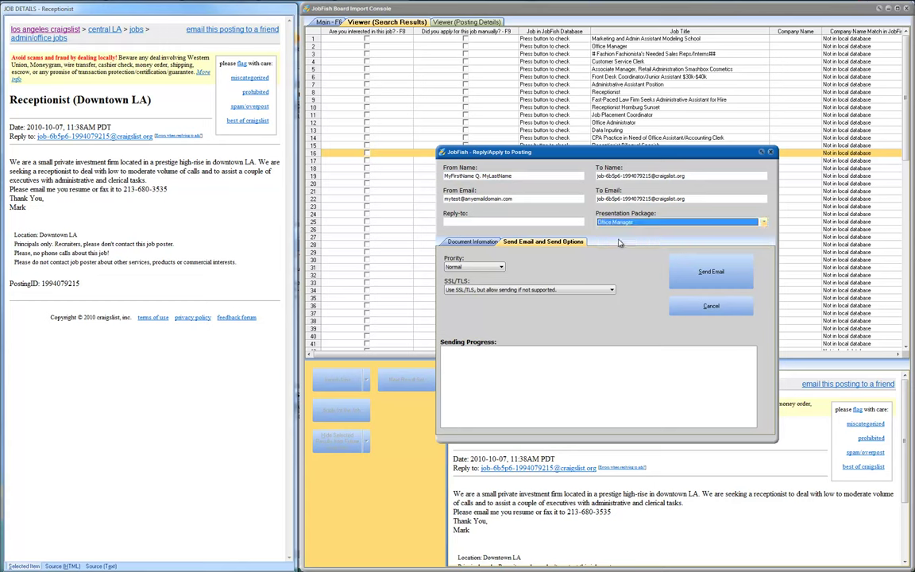
# - Add 'for to.' to the email body after 'advertisement' and send the application
pyautogui.click(487, 242)
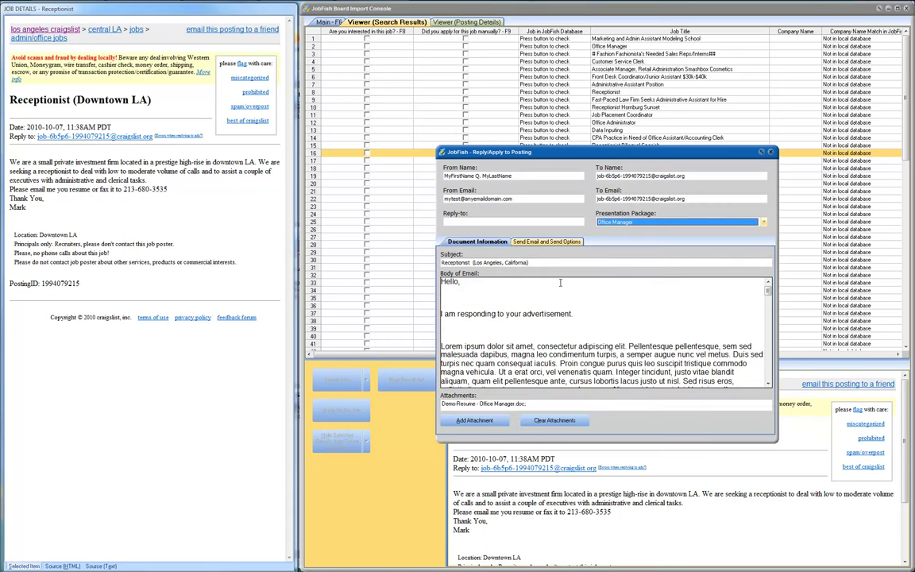
pyautogui.click(553, 312)
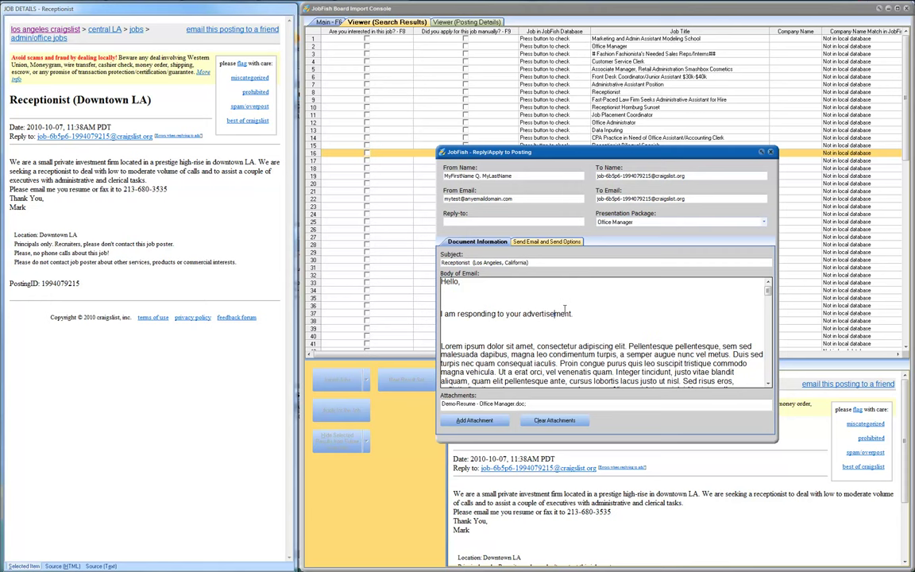
pyautogui.write('for Receptionist (Down')
pyautogui.write('town LA')
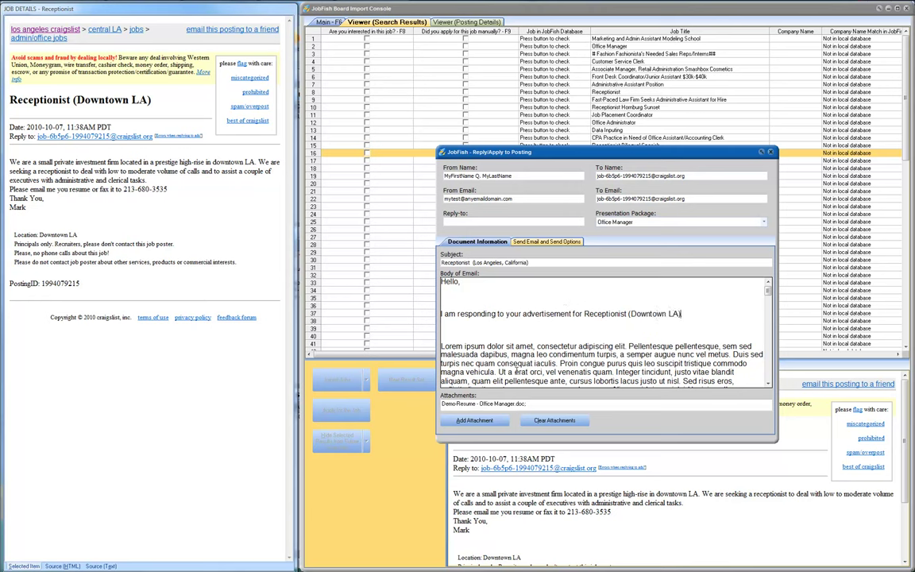
pyautogui.write('.')
pyautogui.click(539, 242)
pyautogui.click(679, 274)
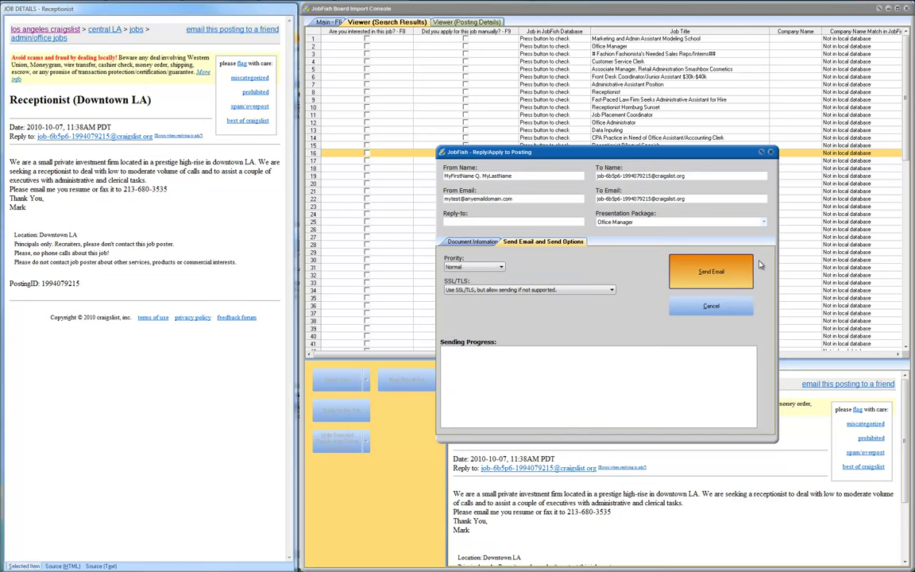
# - Close the Reply/Apply dialog to return to the search results
pyautogui.click(739, 303)
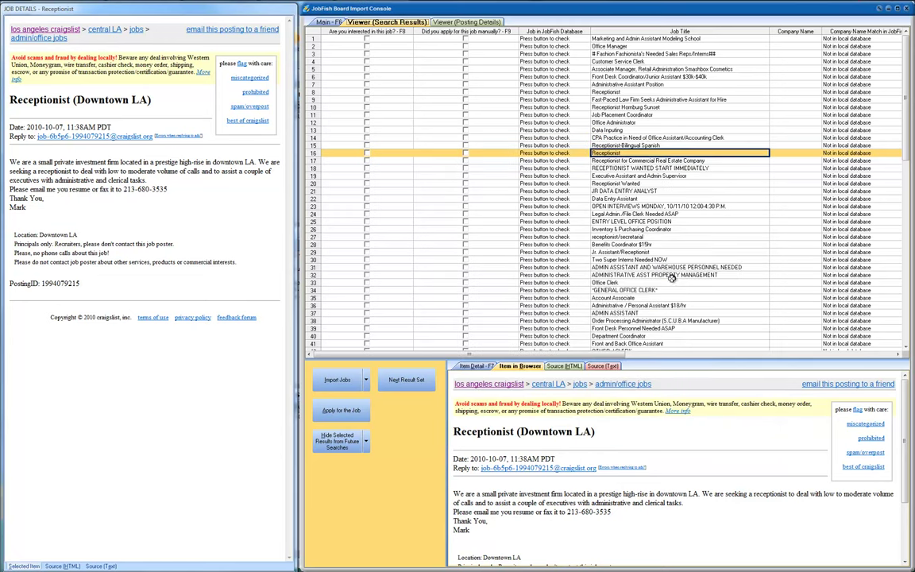